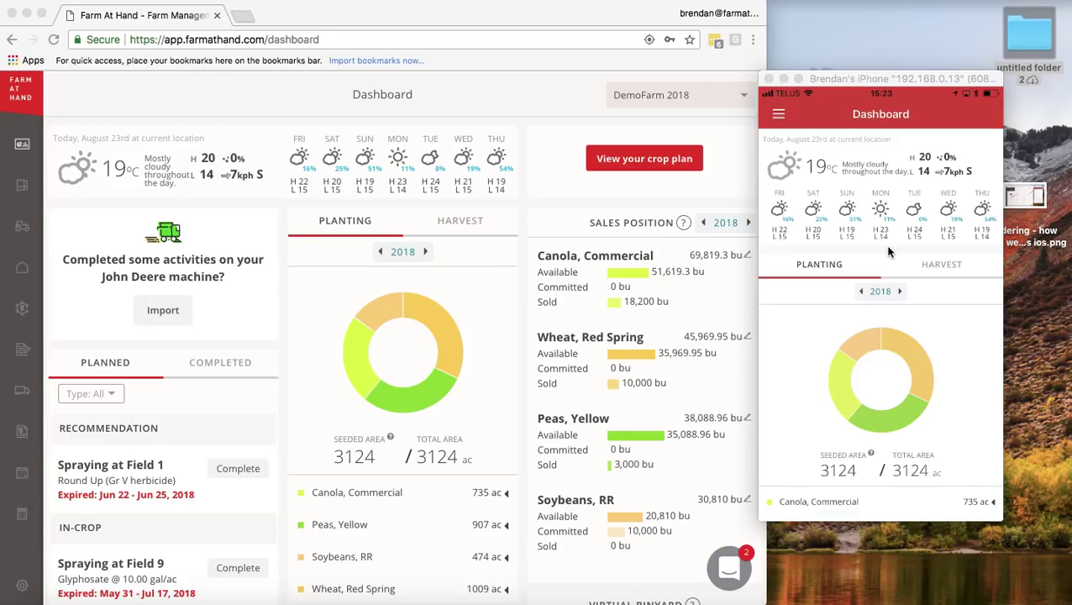
Open the Home Binyard from the farm's storage list.
left_click(471, 110)
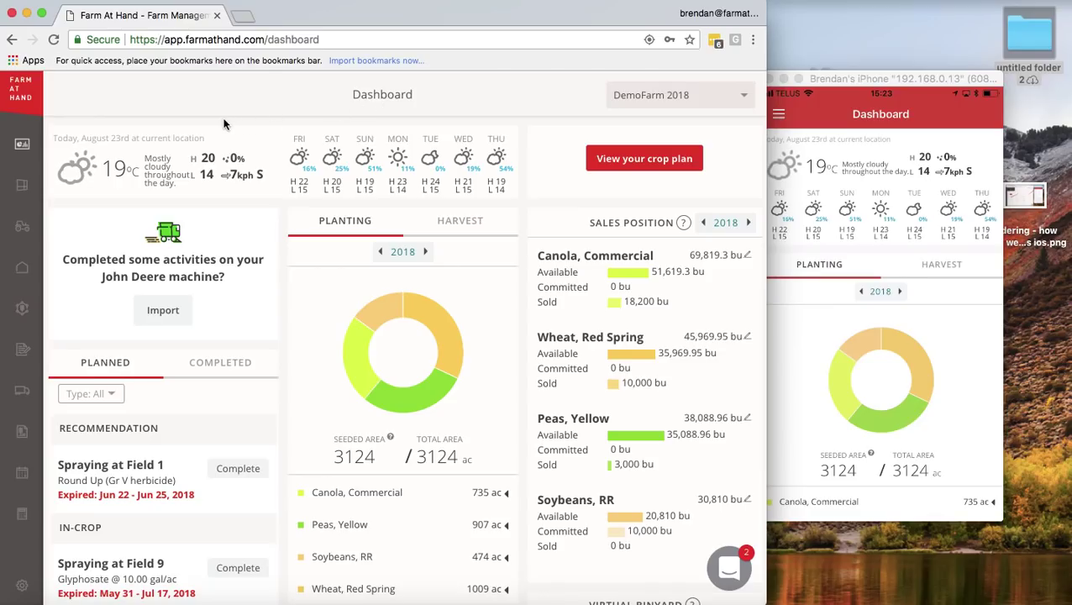
mouse_move(29, 345)
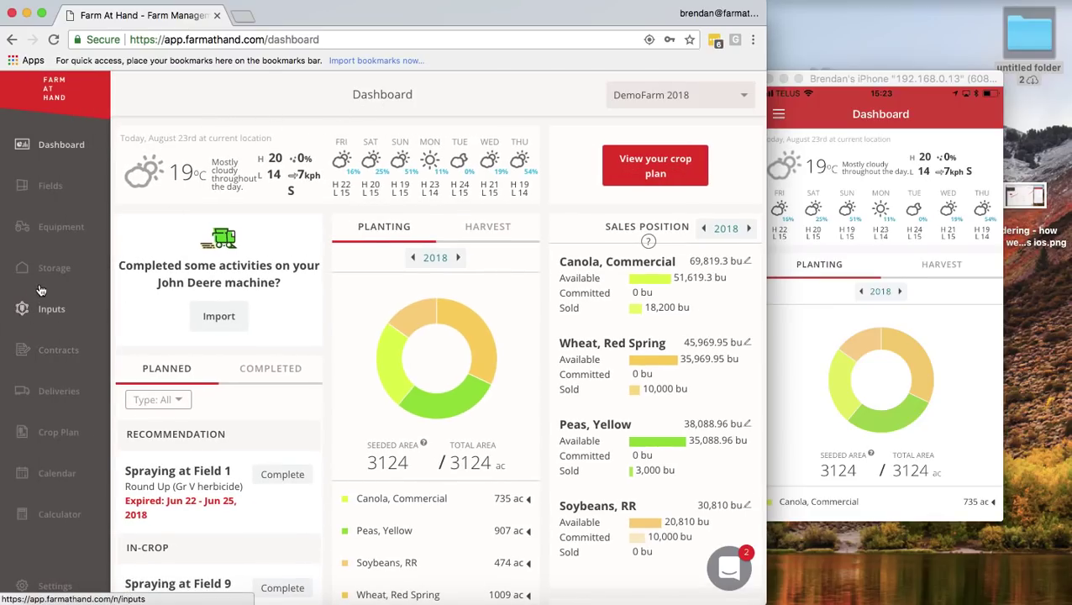
left_click(37, 267)
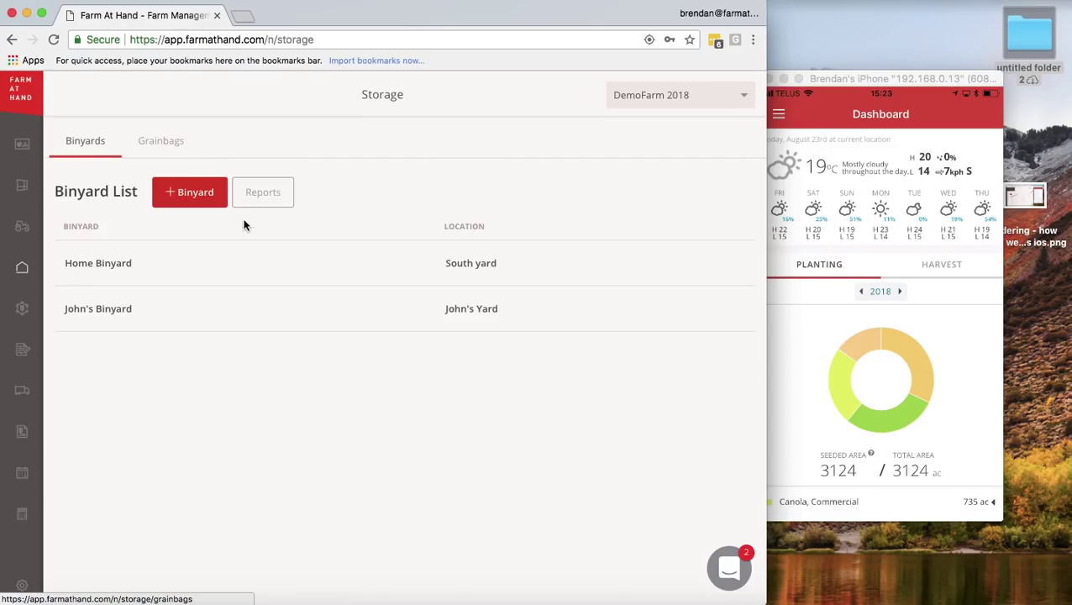
left_click(235, 263)
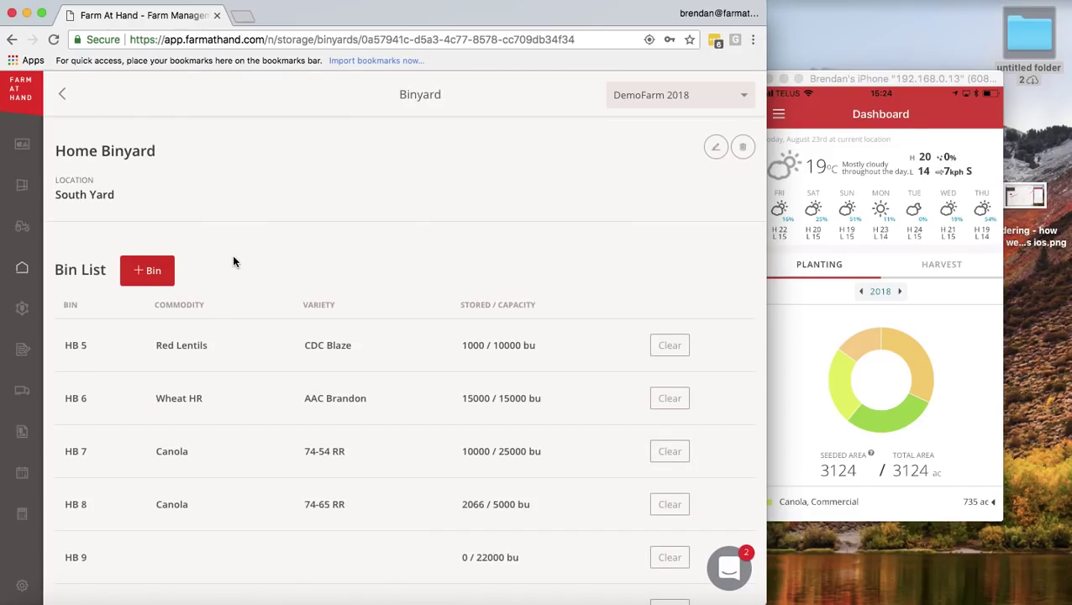
Clear all contents from bin HB 8 in the Home Binyard and confirm the clearing.
scroll(234, 262, "down", 1)
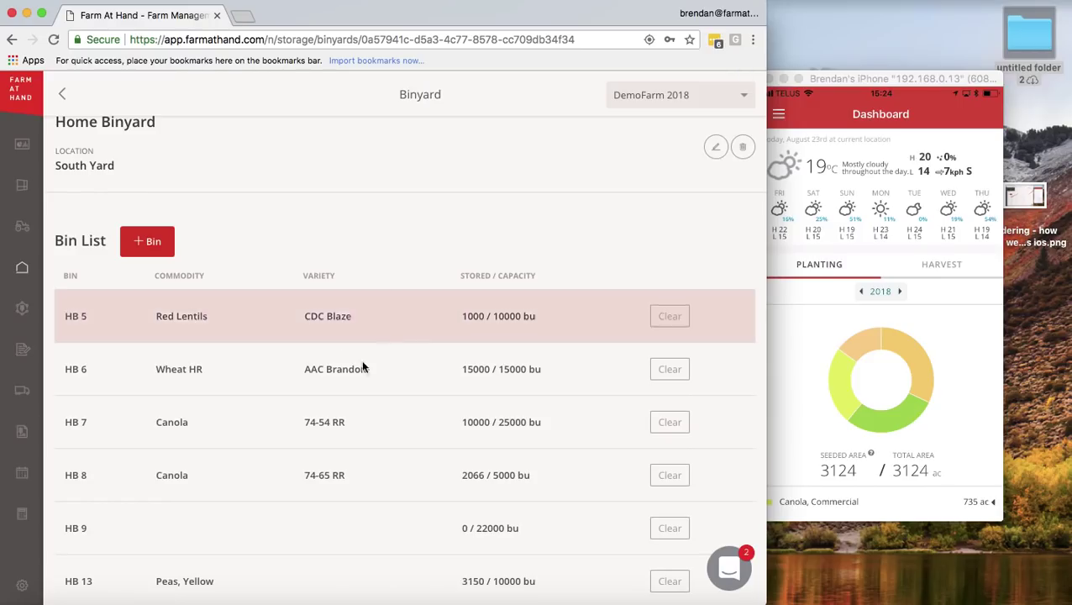
scroll(433, 460, "down", 1)
scroll(433, 464, "down", 1)
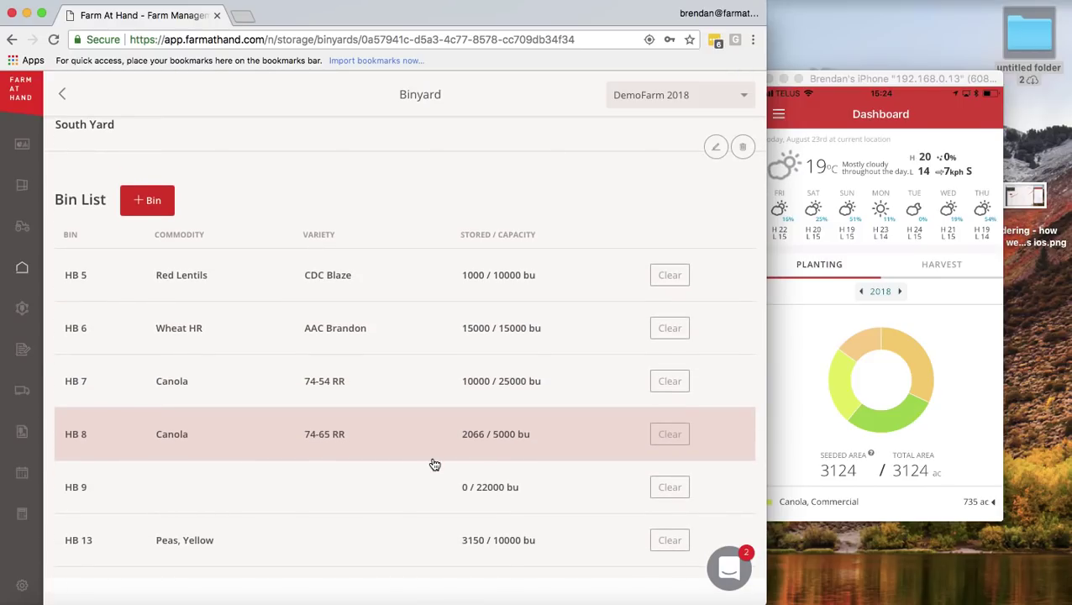
left_click(666, 436)
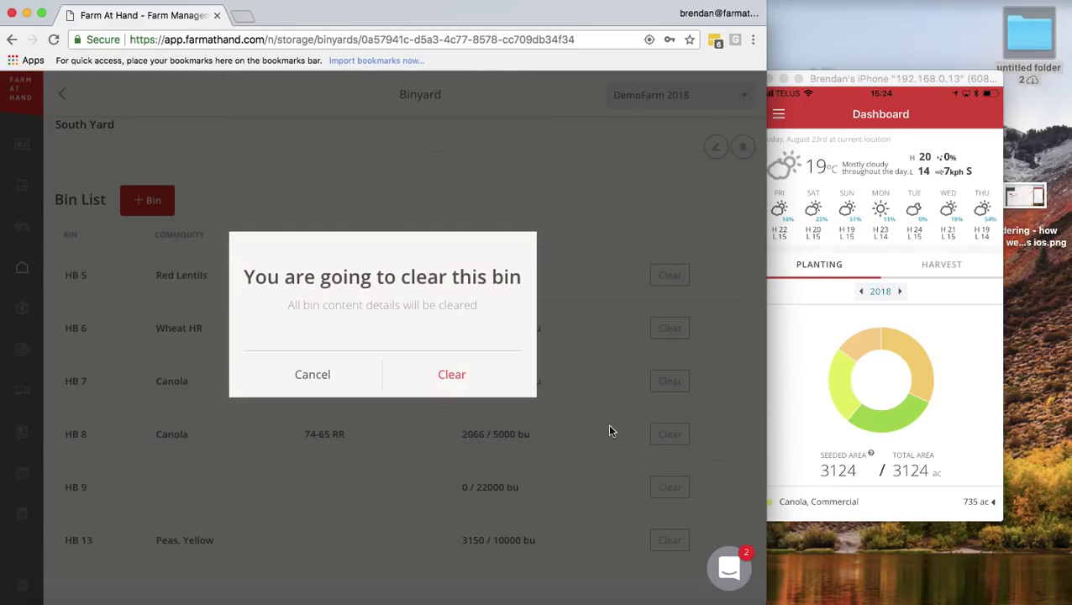
left_click(453, 375)
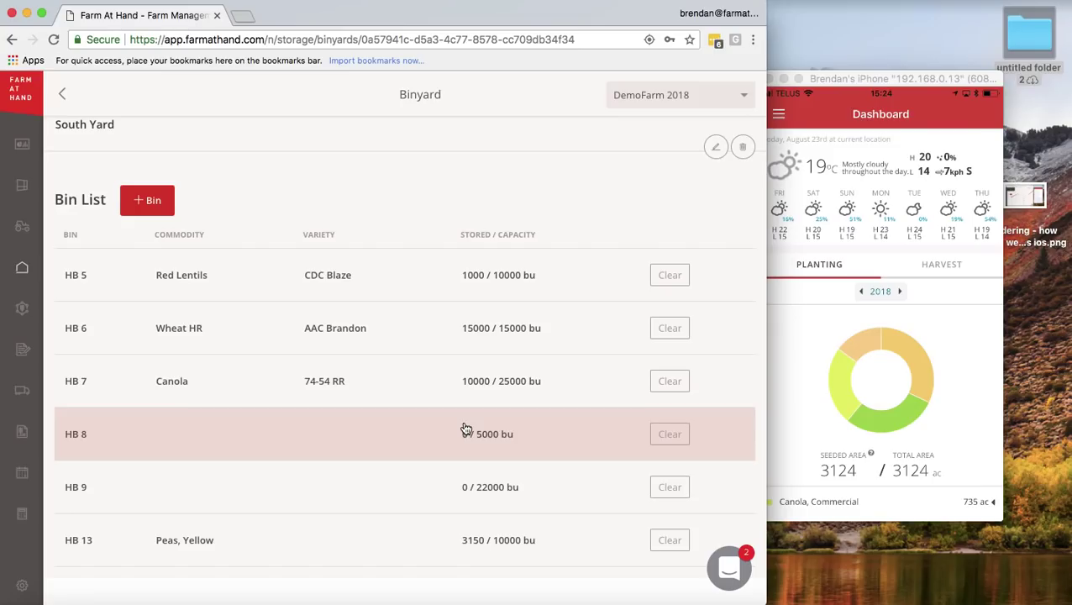
Open bin HB 8 and examine its bin details and transaction history.
left_click(466, 430)
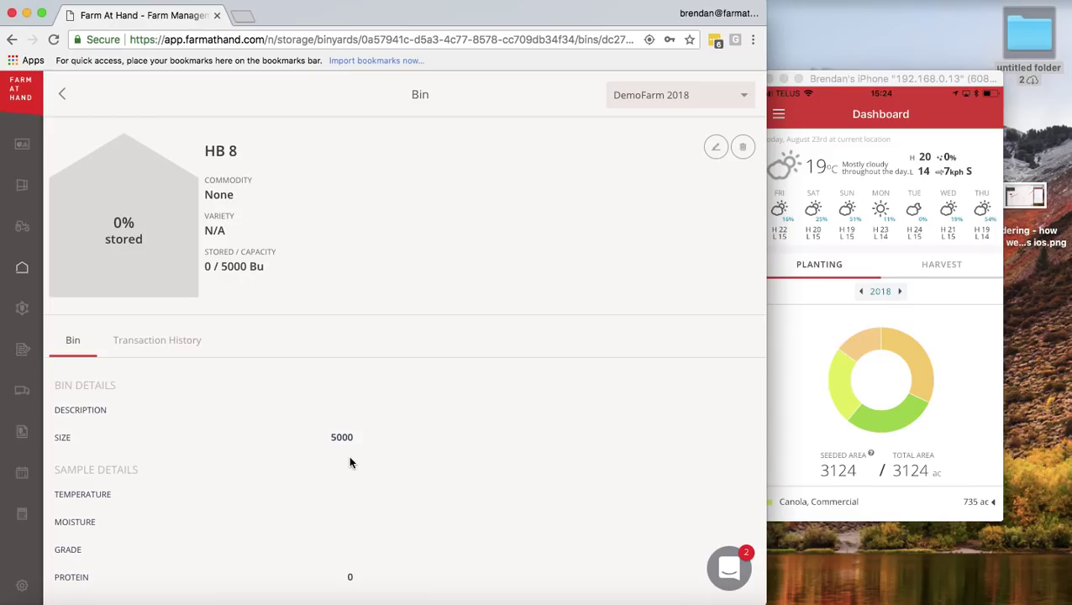
scroll(294, 494, "down", 5)
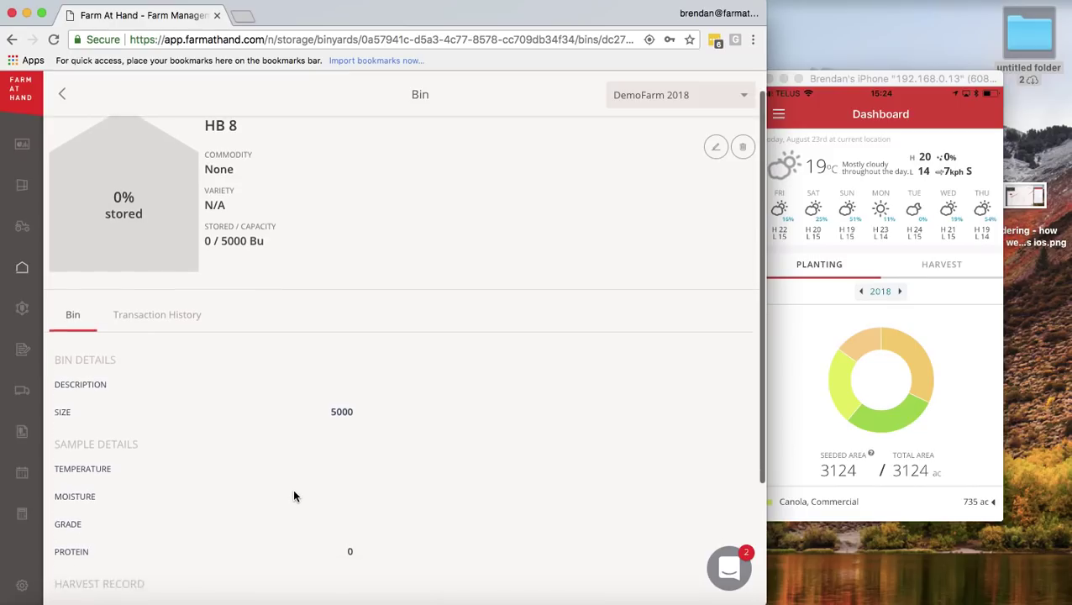
scroll(216, 491, "up", 3)
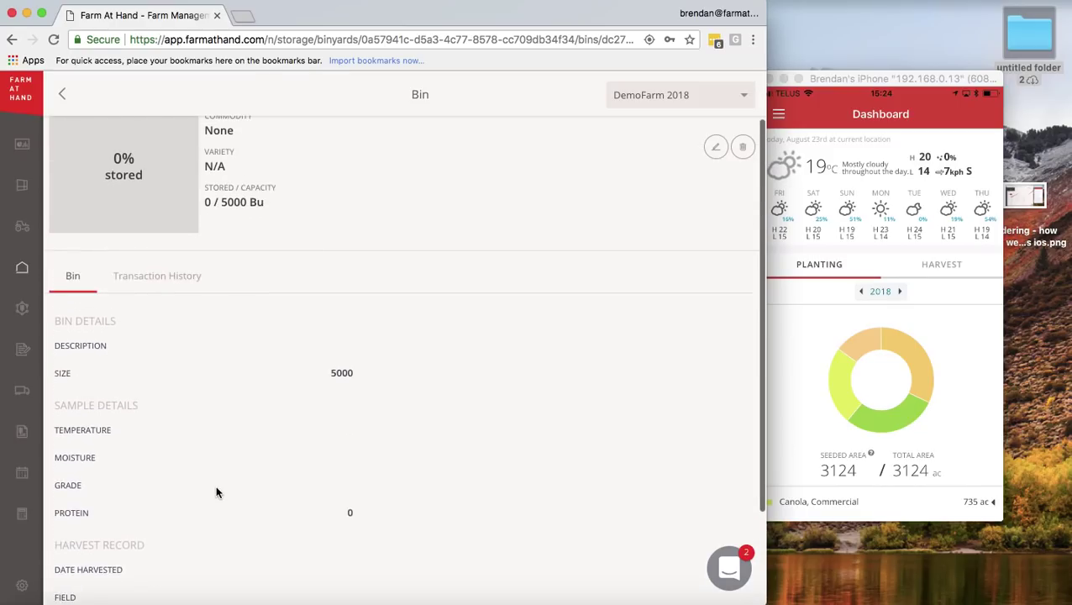
scroll(181, 382, "up", 1)
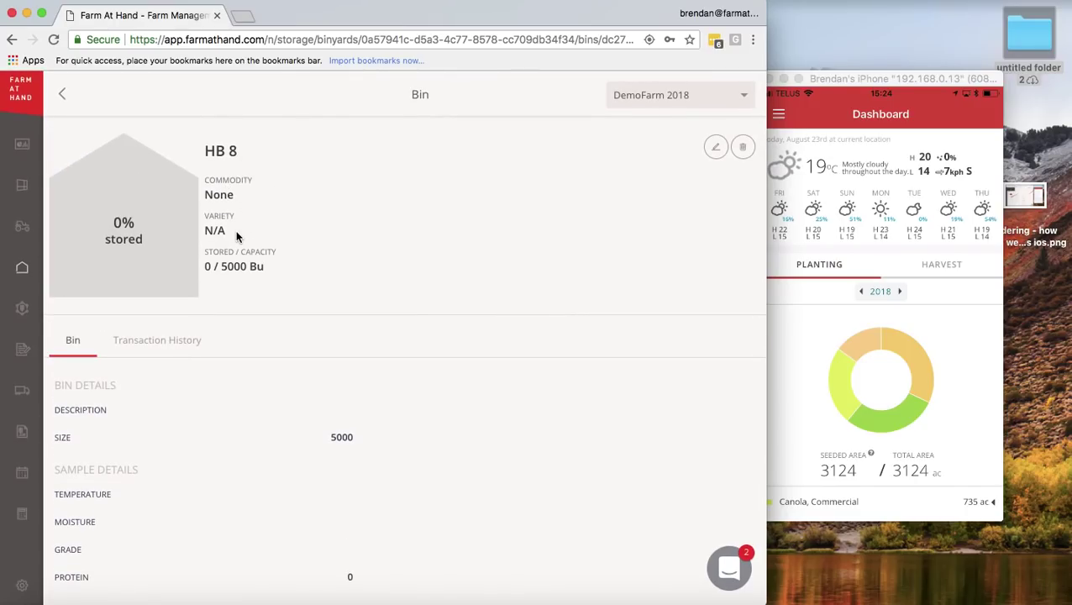
left_click(143, 344)
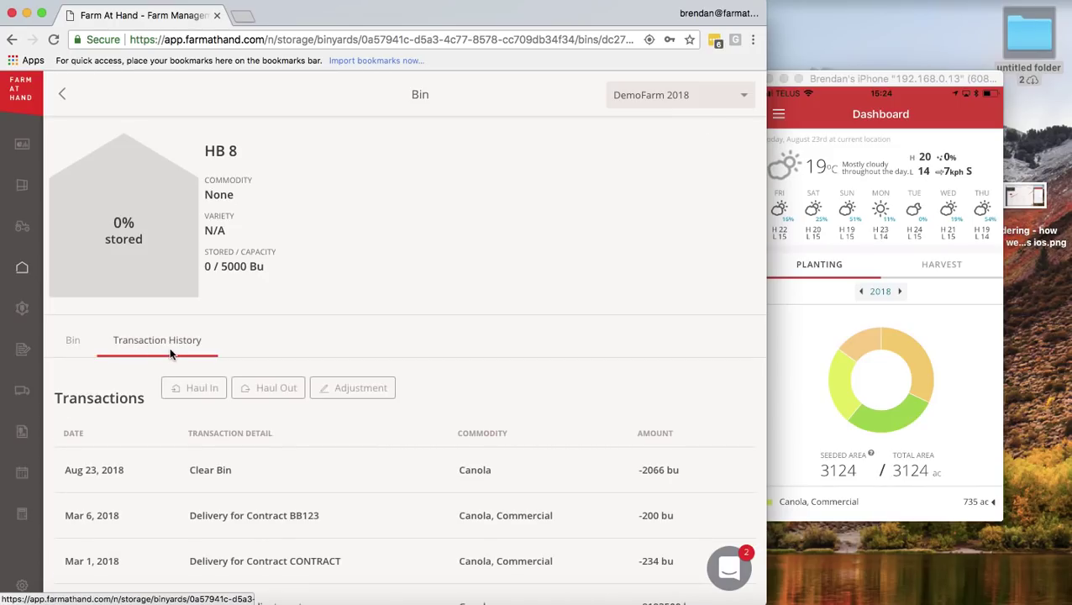
scroll(470, 361, "down", 1)
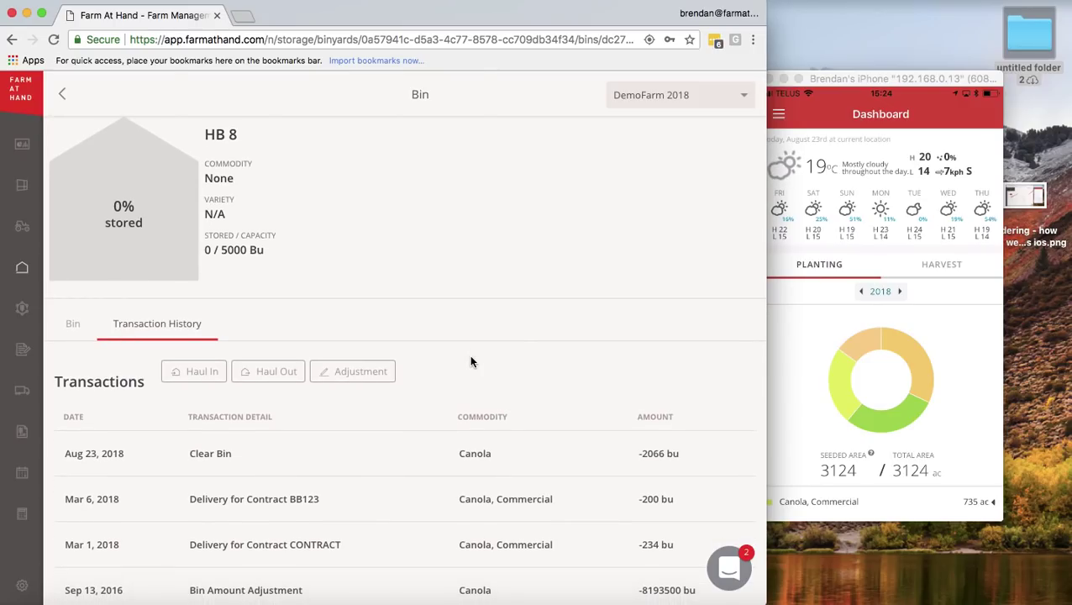
scroll(470, 361, "down", 3)
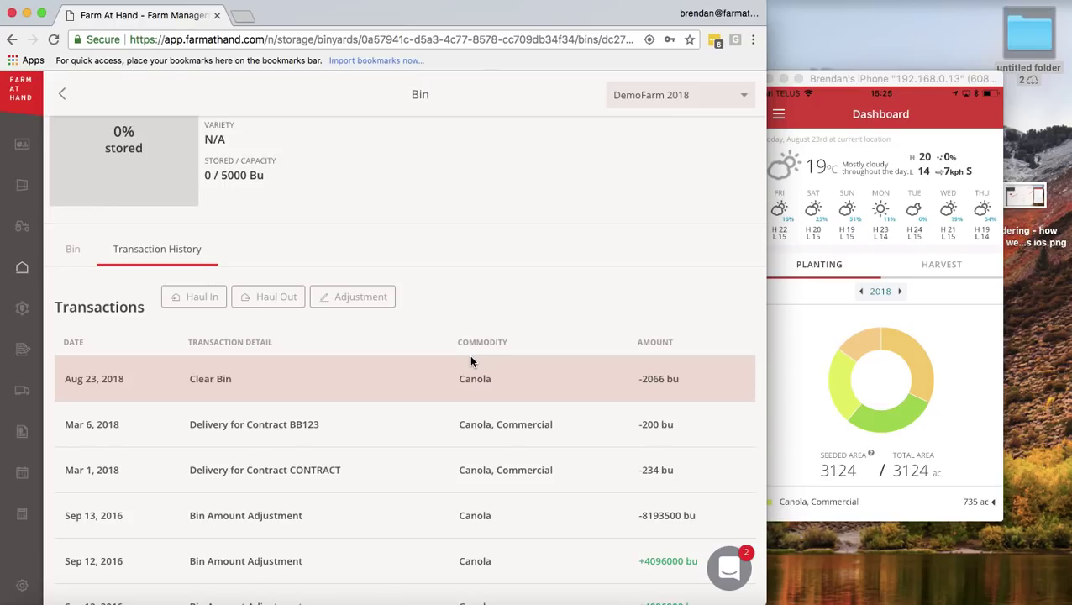
scroll(471, 361, "up", 2)
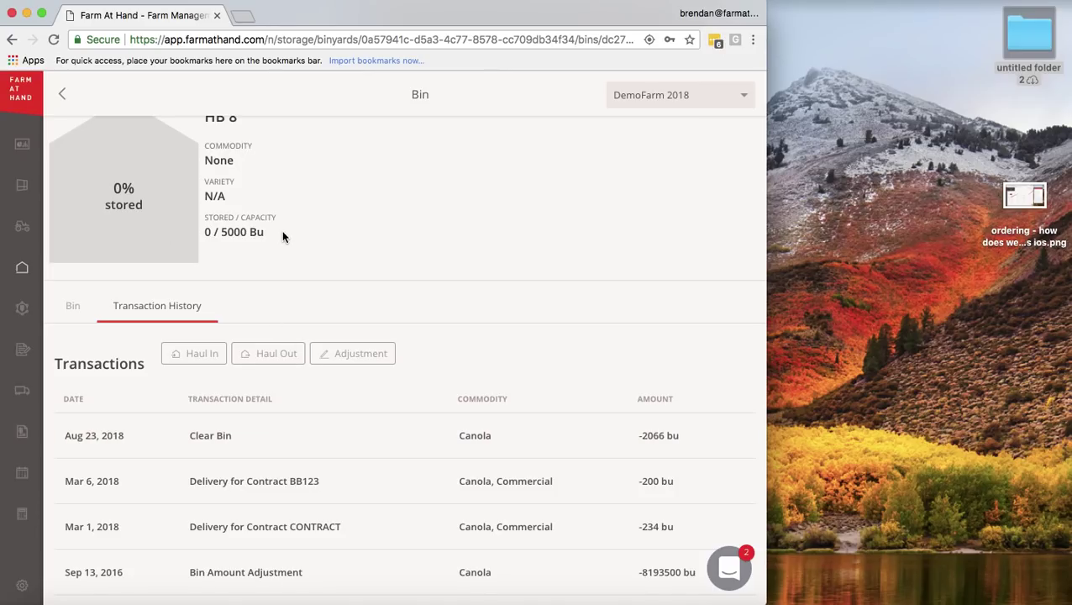
Record a haul-in of 5000 bu from Field 5 into bin HB 8 and save it.
left_click(189, 354)
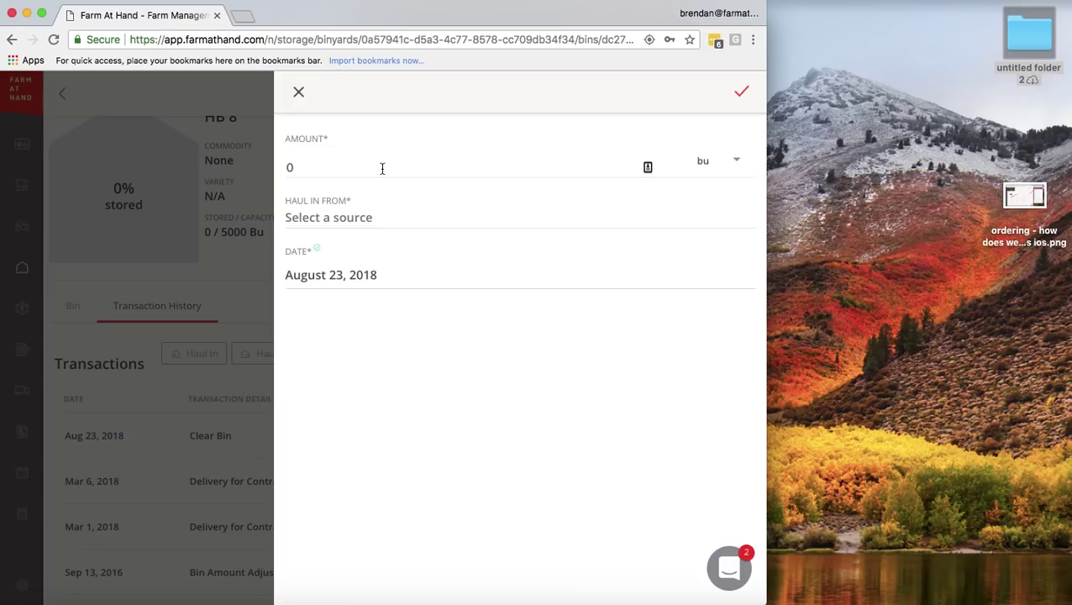
left_click(382, 168)
type("5000")
key("Tab")
key("Tab")
left_click(400, 213)
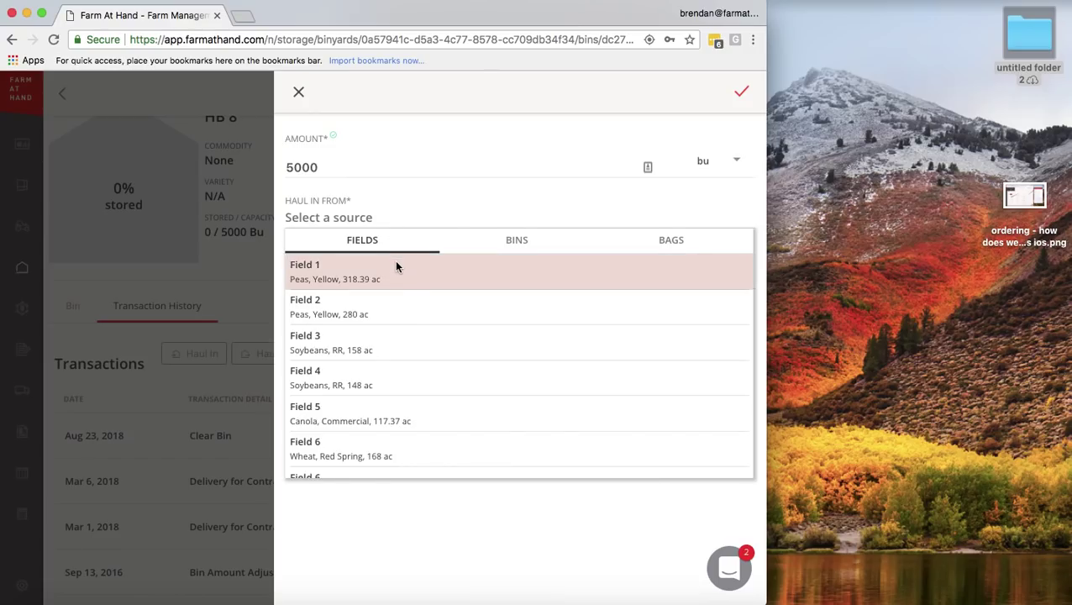
scroll(396, 357, "down", 3)
scroll(396, 357, "down", 3)
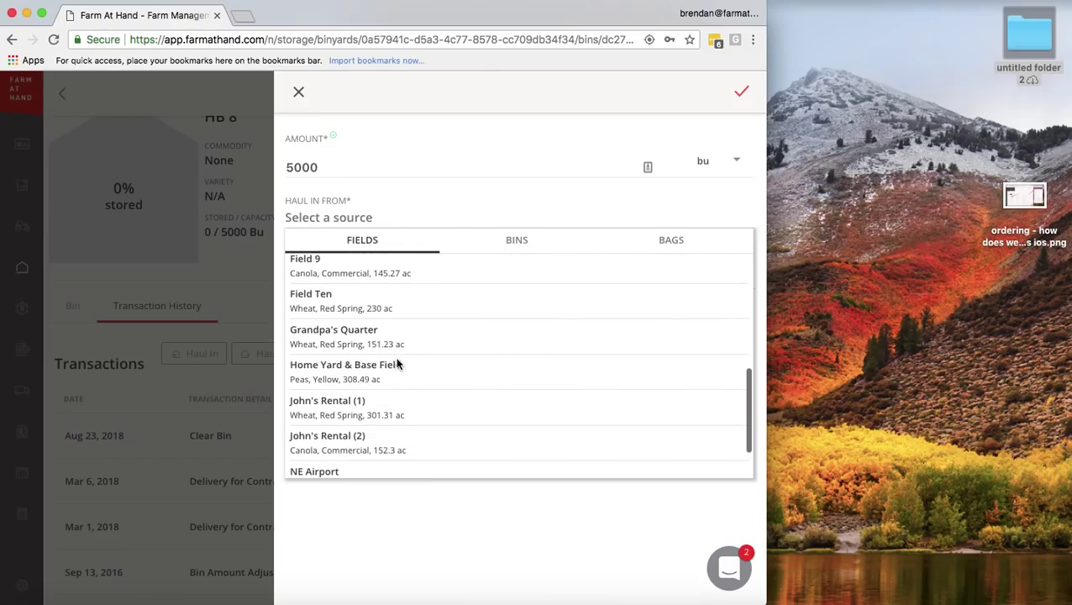
scroll(395, 357, "up", 6)
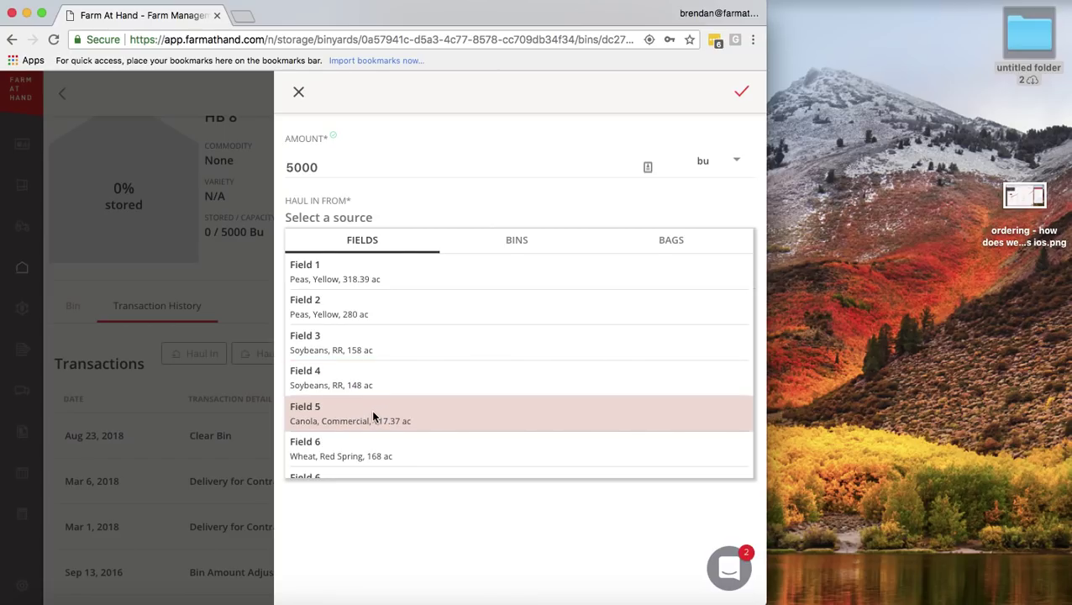
left_click(396, 416)
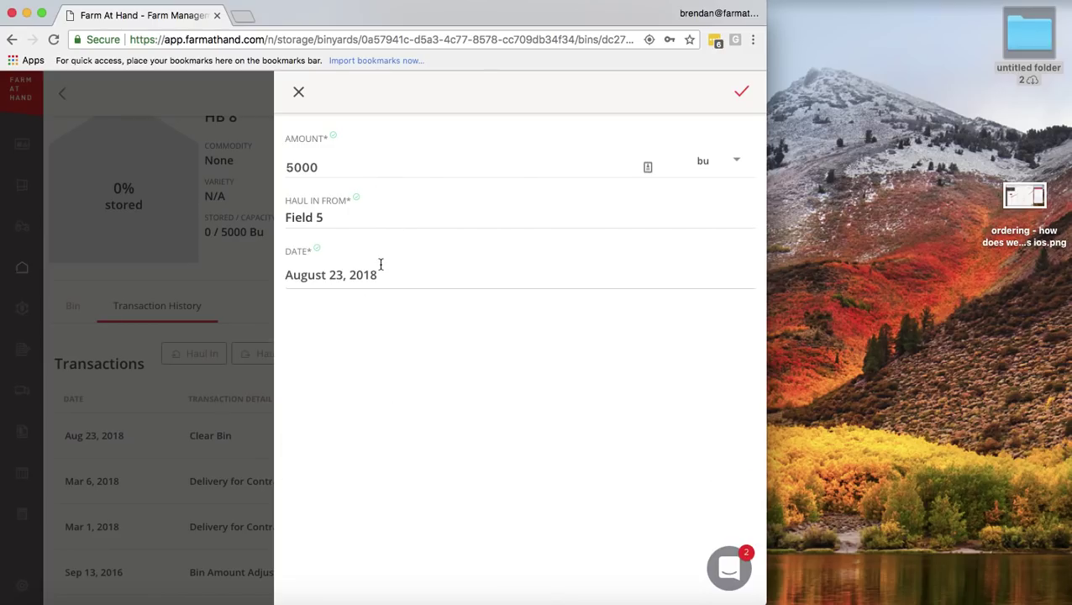
left_click(740, 101)
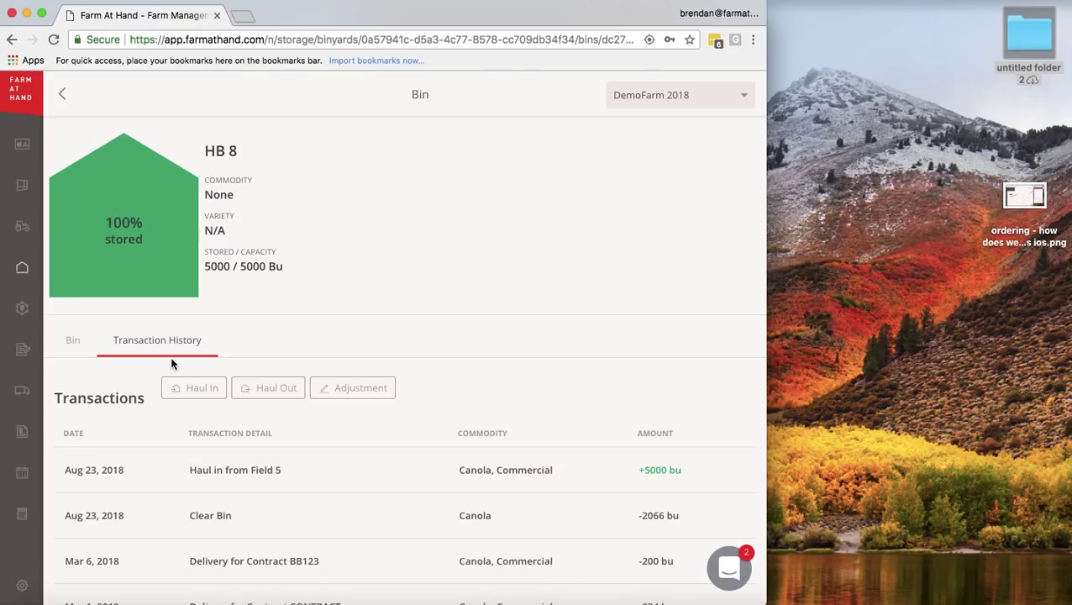
Edit bin HB 8 to set its commodity to Canola, Commercial and save the bin.
left_click(84, 343)
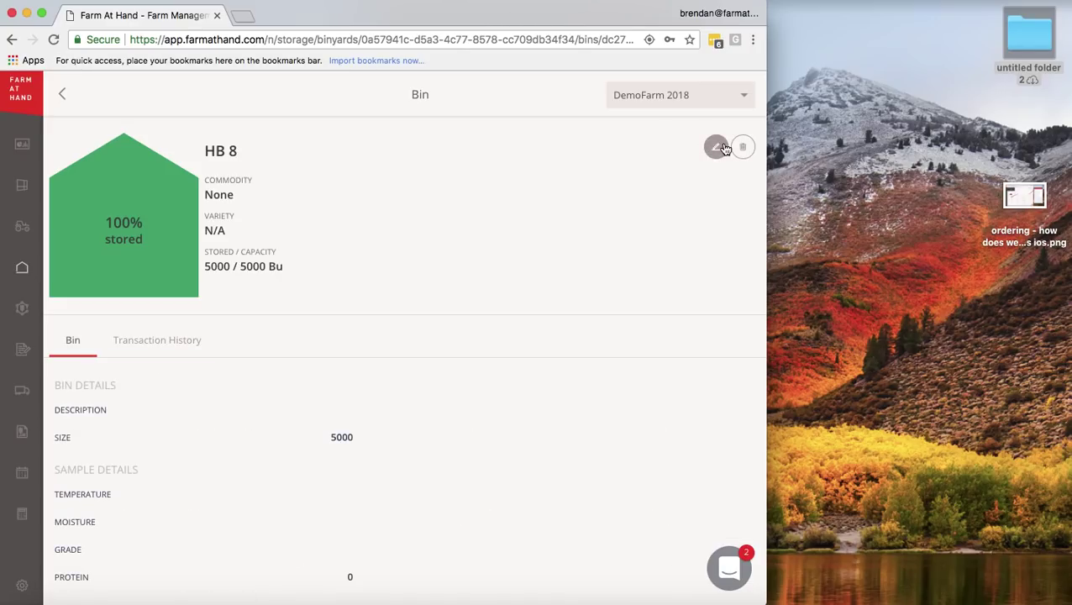
left_click(718, 146)
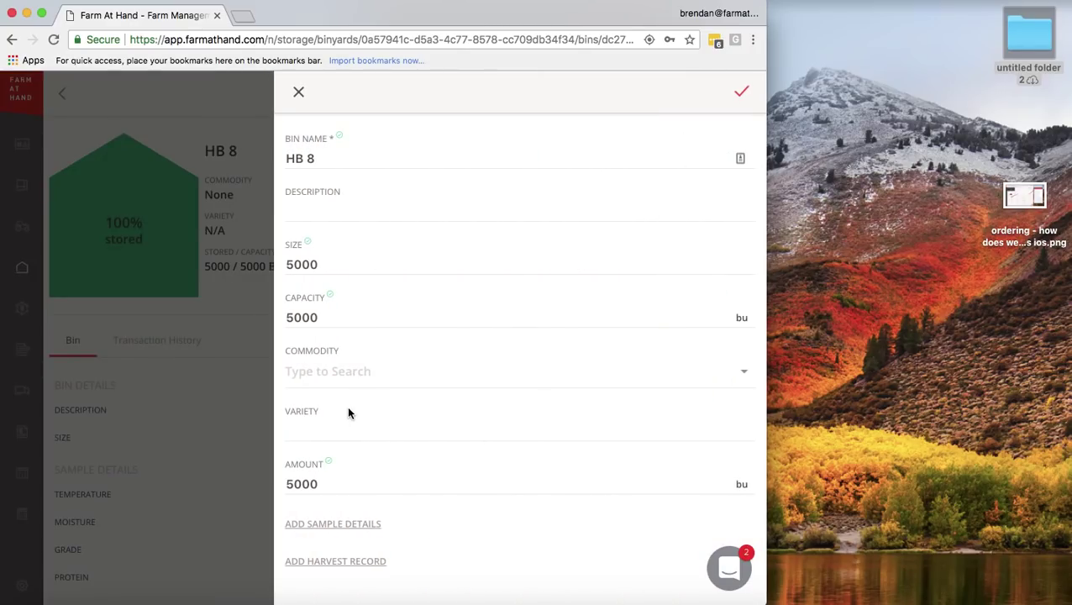
left_click(349, 363)
type("canola")
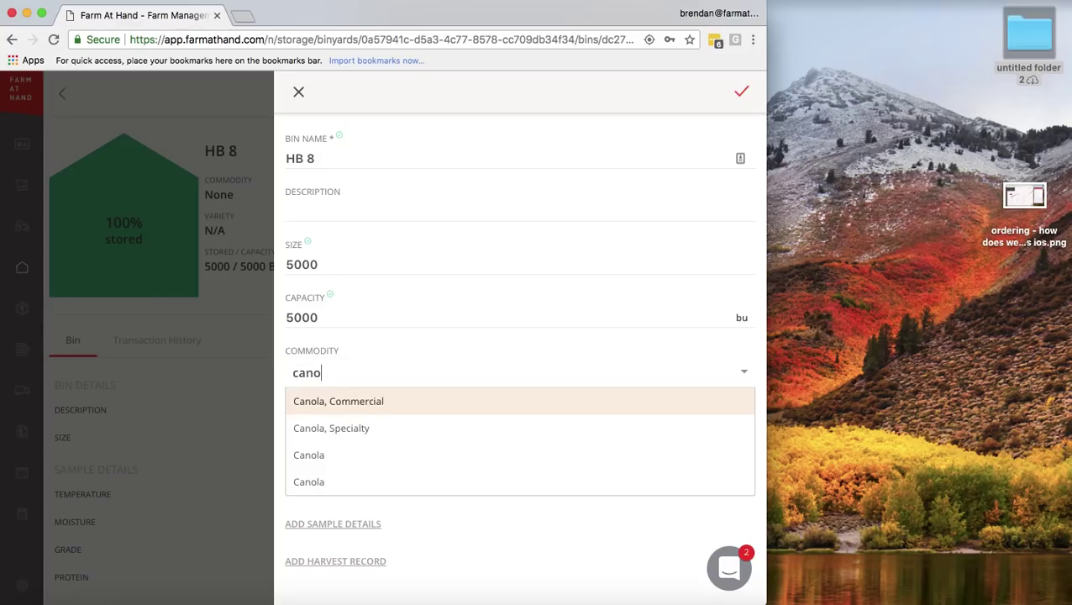
left_click(367, 401)
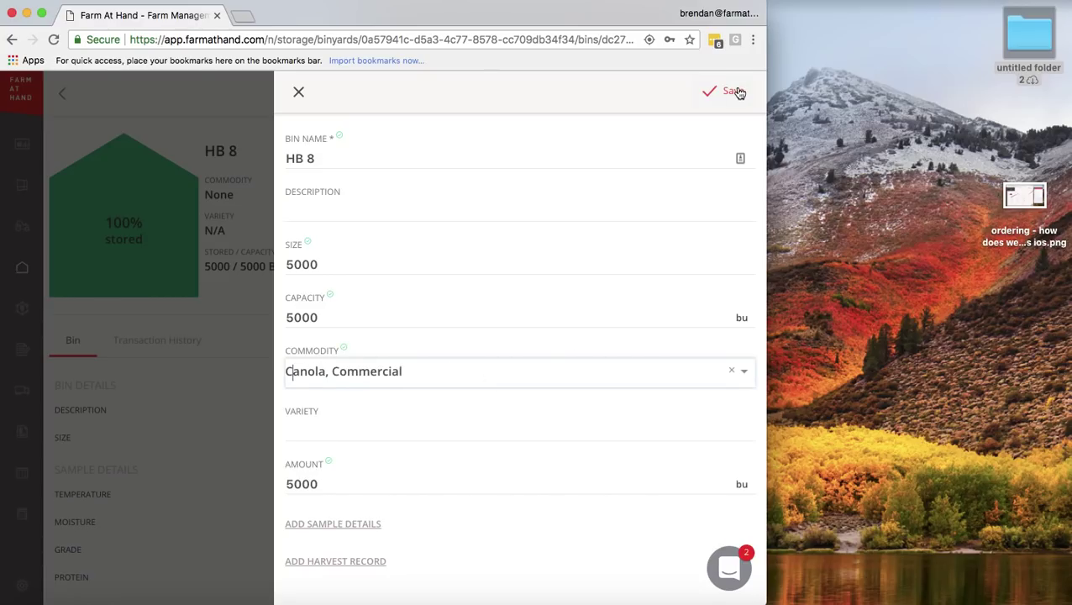
left_click(739, 91)
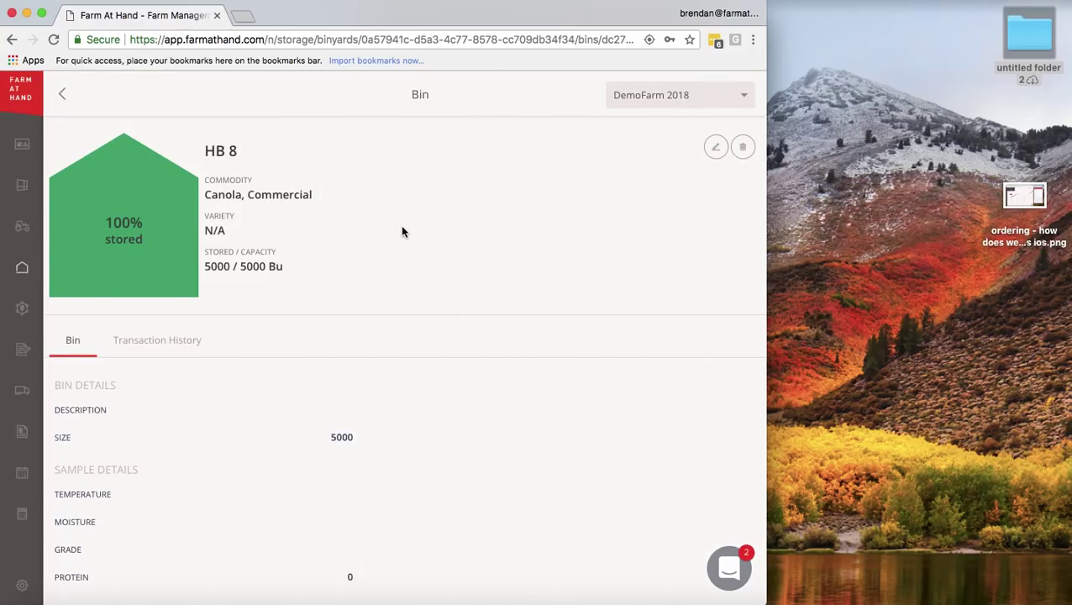
Record an adjustment in bin HB 8's transactions that sets the final stored amount to 4800 bu.
left_click(163, 340)
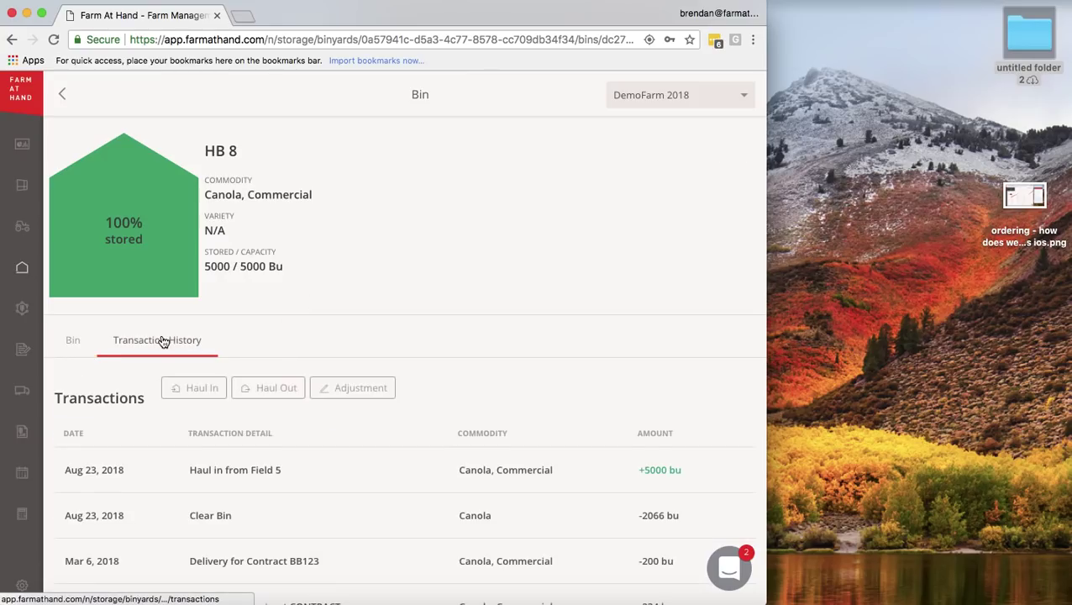
left_click(343, 395)
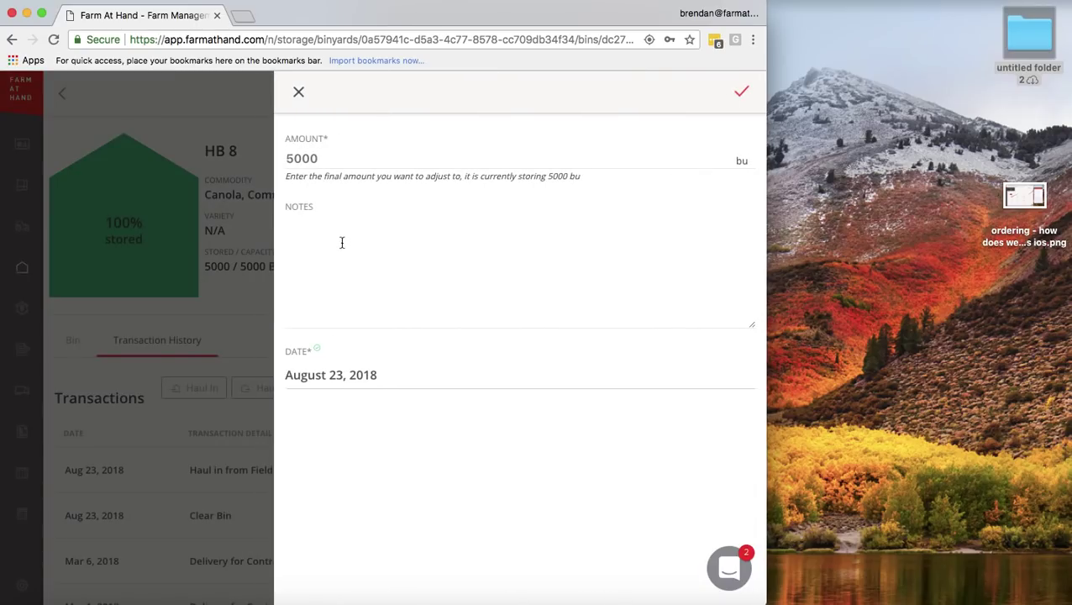
left_click(340, 163)
type("488")
key("BackSpace")
type("00")
left_click(739, 94)
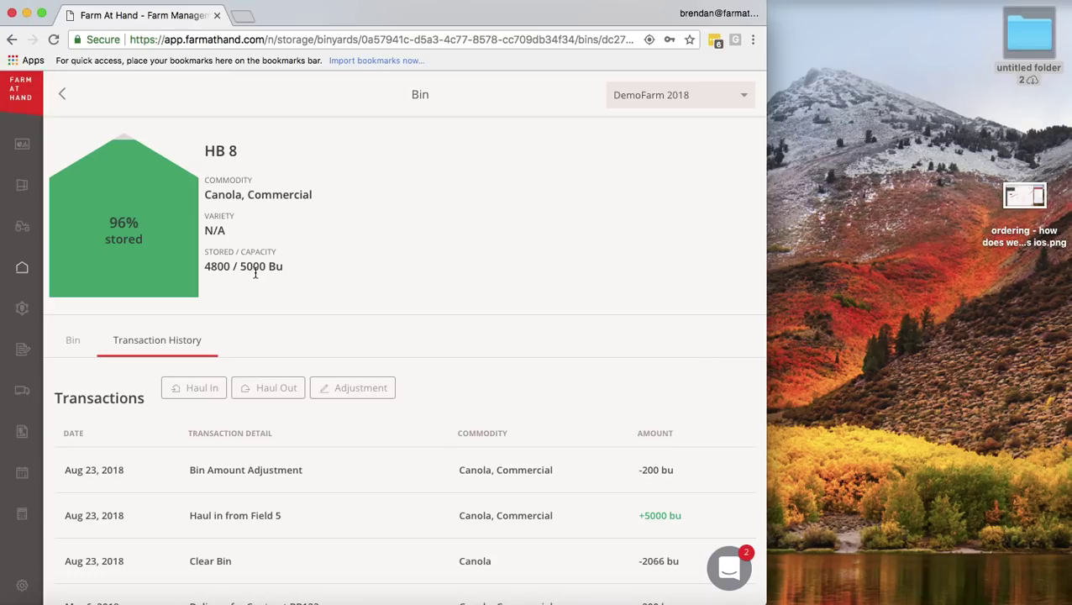
Record a haul-out of 1000 bu from bin HB 8 to contract G3 (#Canola) with ticket number "tickets 1 - 20".
left_click(262, 388)
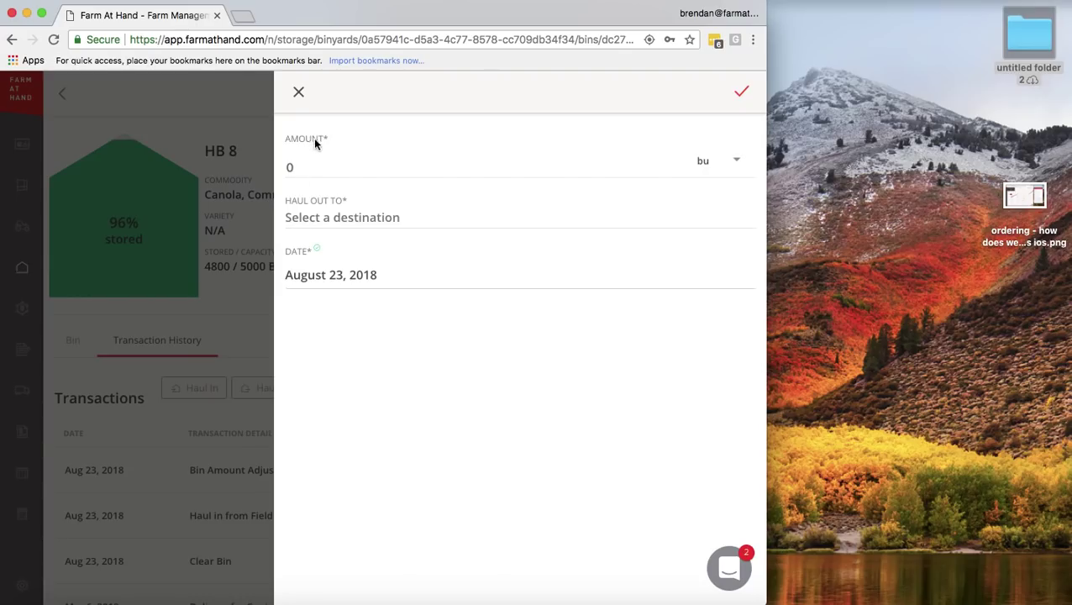
left_click(307, 164)
type("1000")
left_click(356, 223)
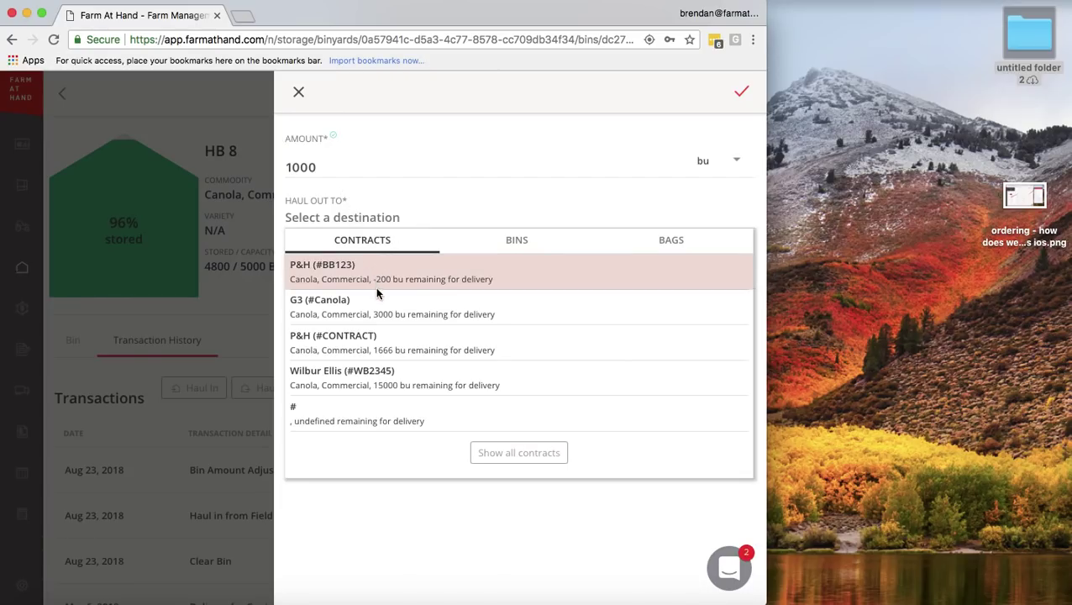
scroll(371, 345, "down", 1)
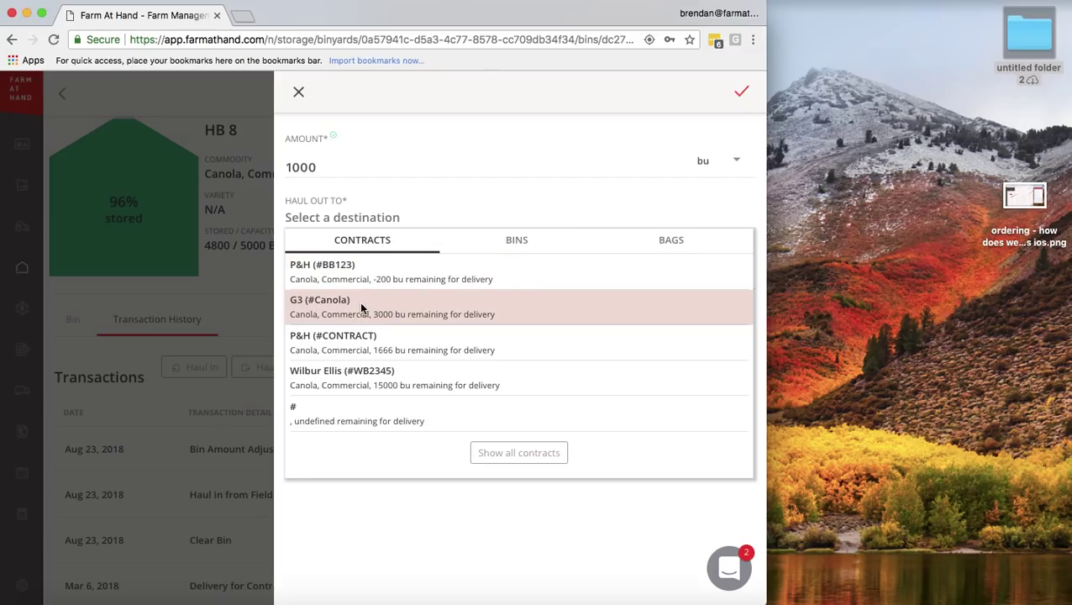
left_click(361, 309)
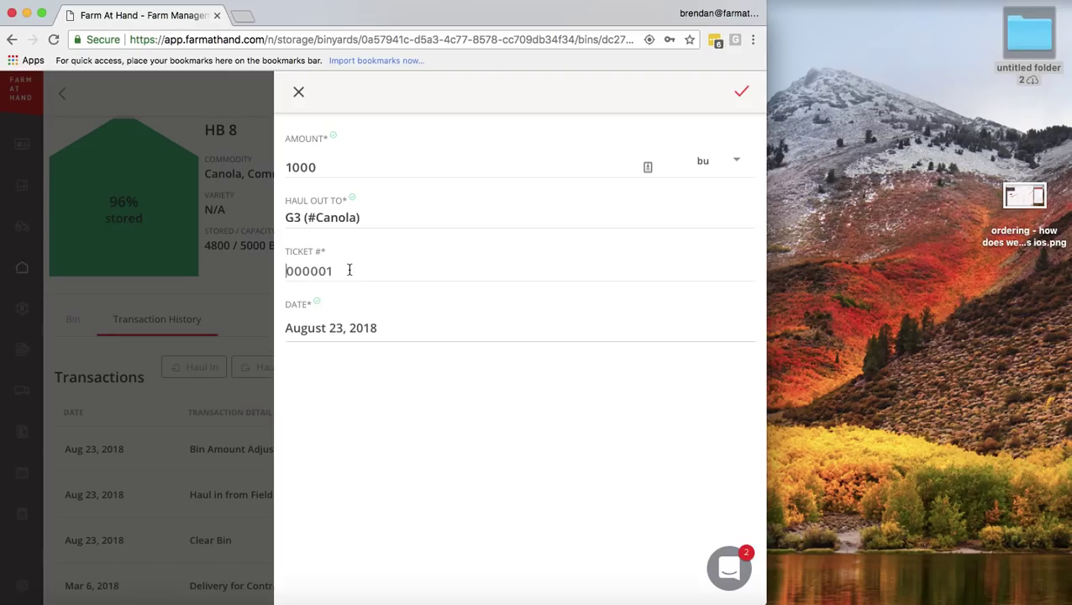
type("tickets 1 - 20")
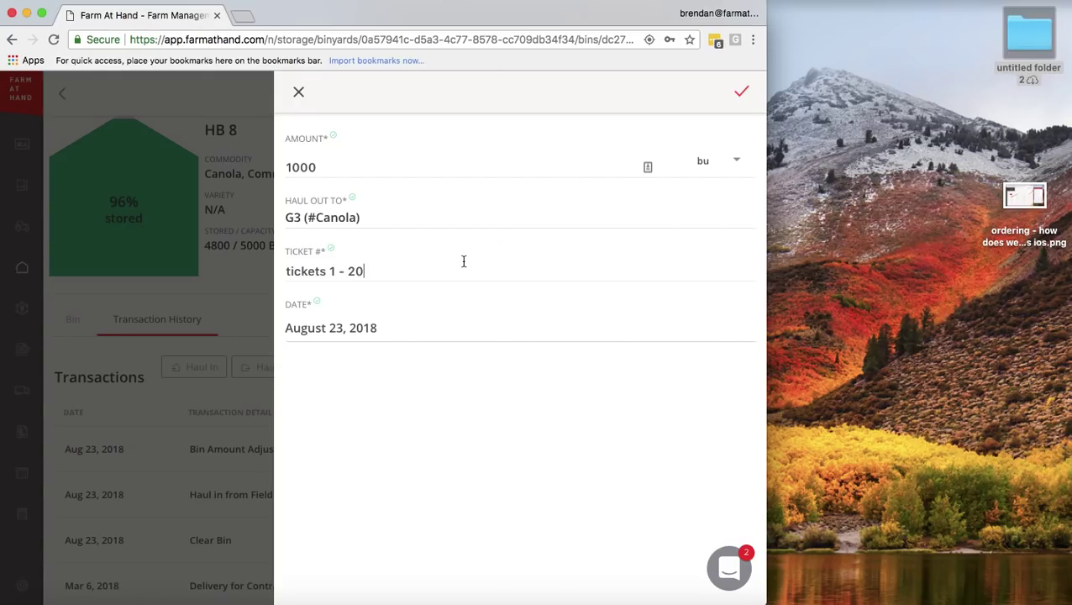
left_click(738, 102)
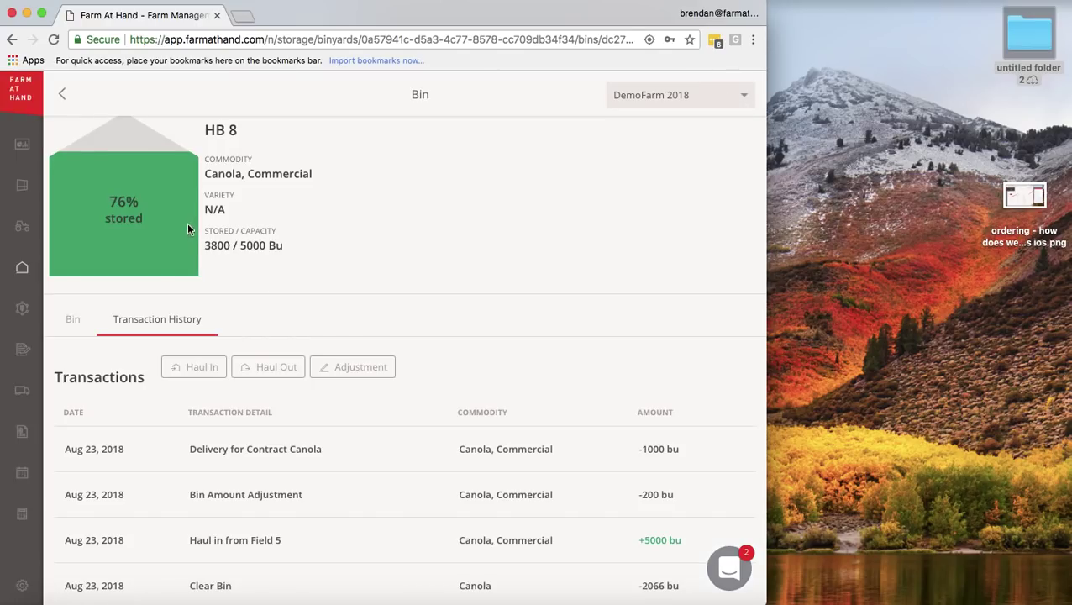
Open the farm's contracts section.
mouse_move(15, 366)
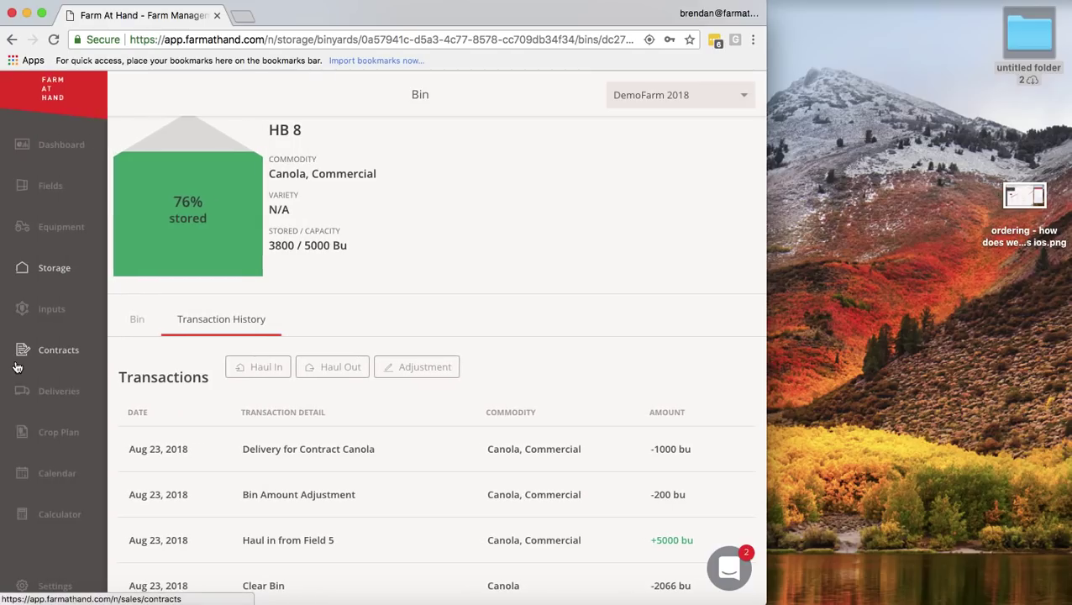